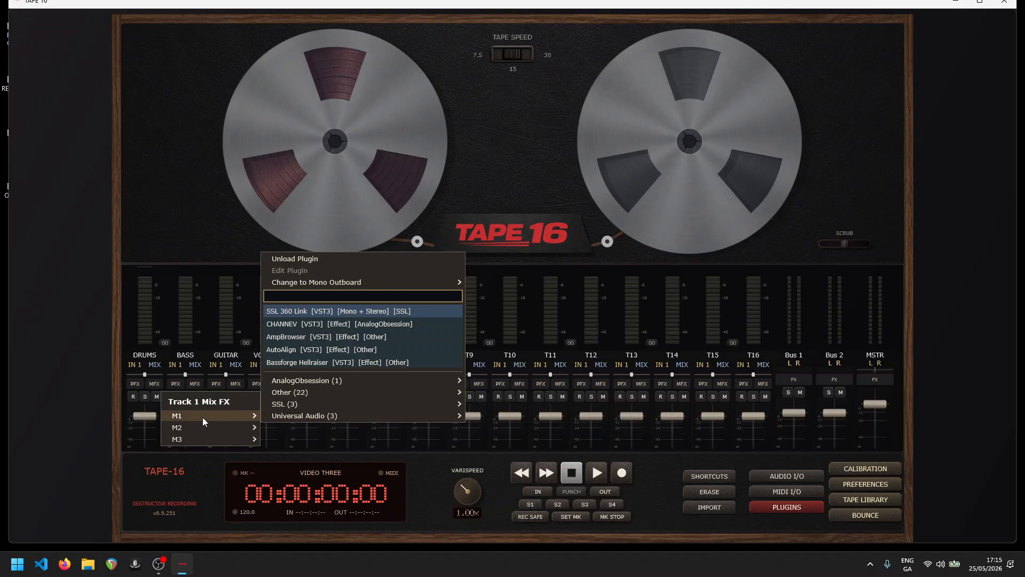
- Load SSL 360 Link into mix FX slot M1 of the DRUMS track and move its window aside
{"action": "left_click", "coordinate": [203, 485]}
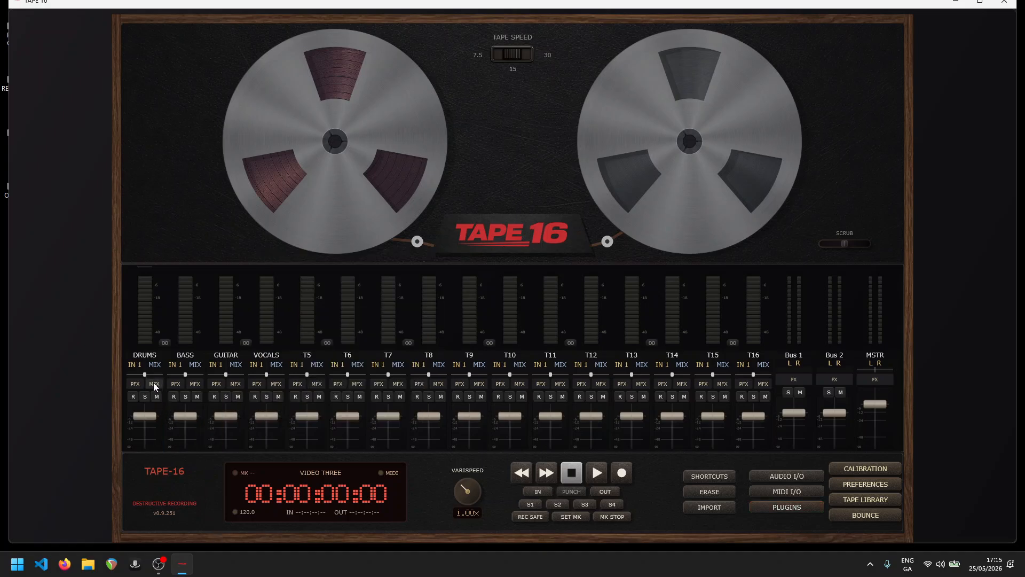
{"action": "left_click", "coordinate": [156, 385]}
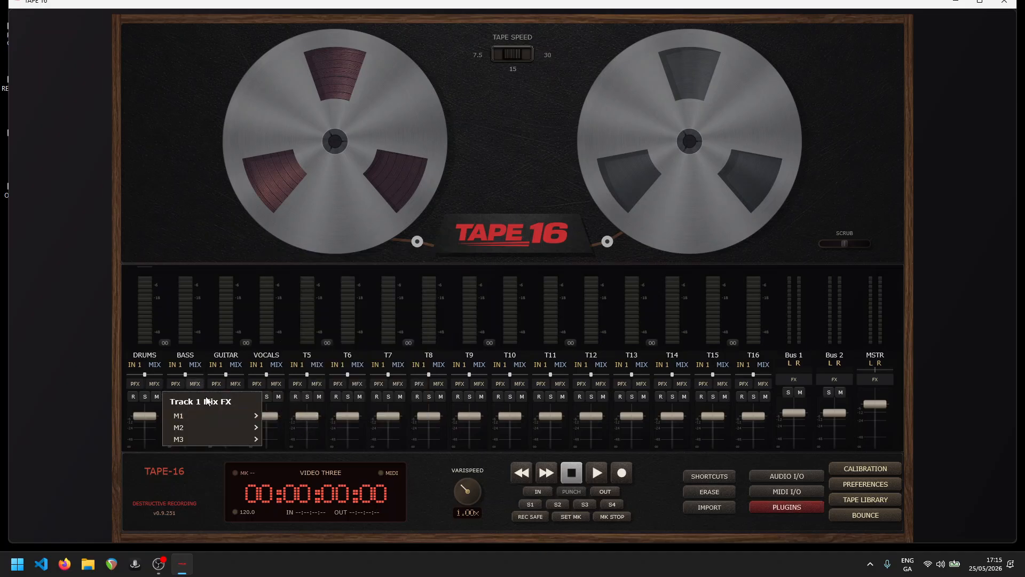
{"action": "mouse_move", "coordinate": [205, 416]}
{"action": "mouse_move", "coordinate": [334, 407]}
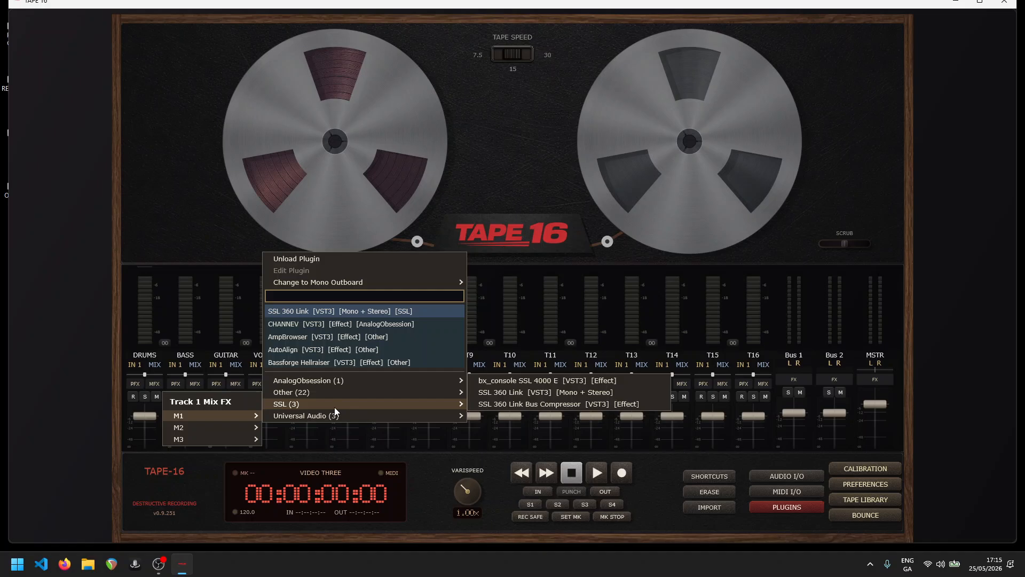
{"action": "left_click", "coordinate": [515, 393]}
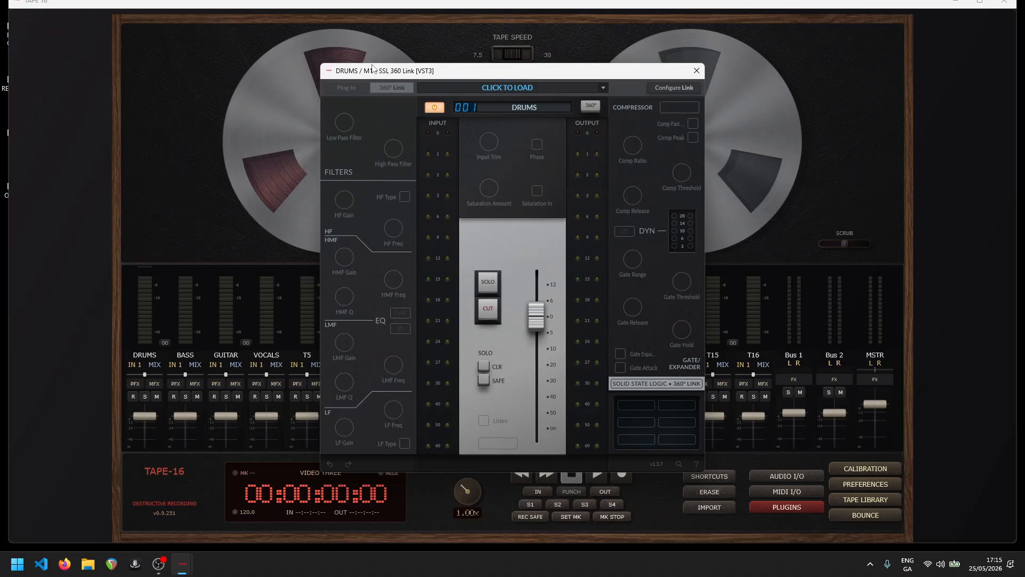
{"action": "left_click_drag", "start_coordinate": [375, 73], "coordinate": [243, 56]}
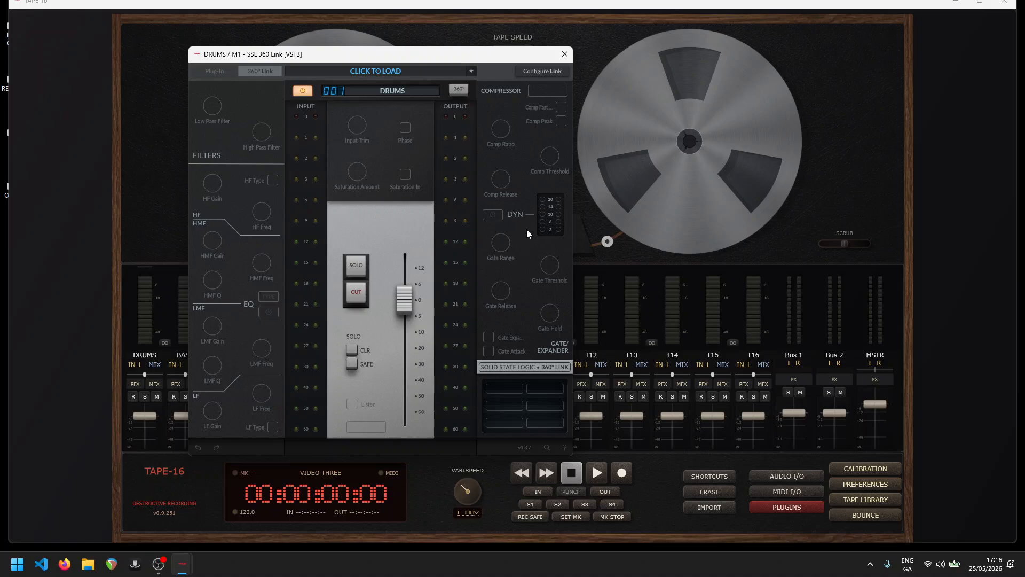
{"action": "left_click_drag", "start_coordinate": [495, 54], "coordinate": [392, 33]}
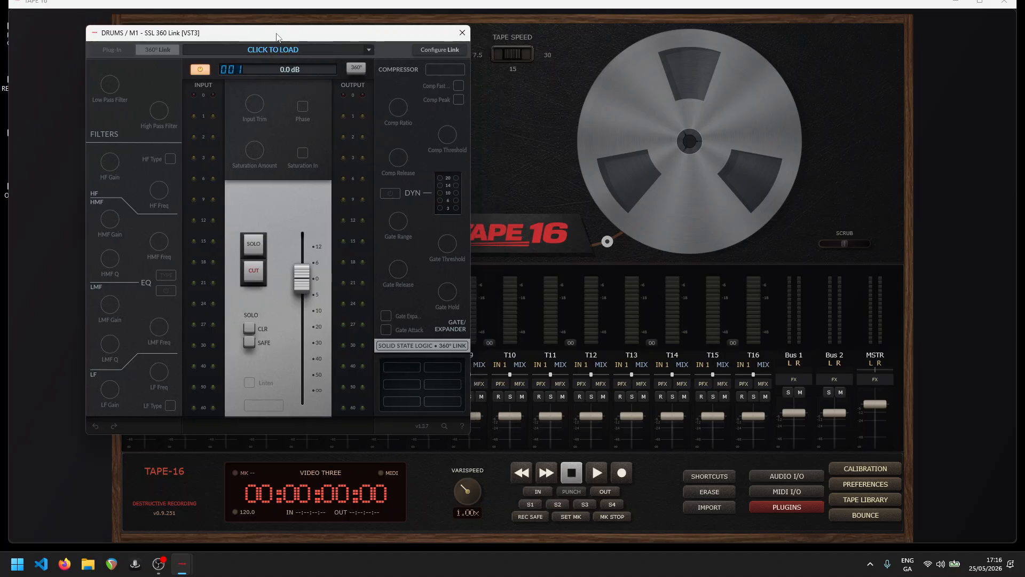
- Open the Link configuration and compare its mapping view with its list of available plug-ins
{"action": "left_click", "coordinate": [438, 50]}
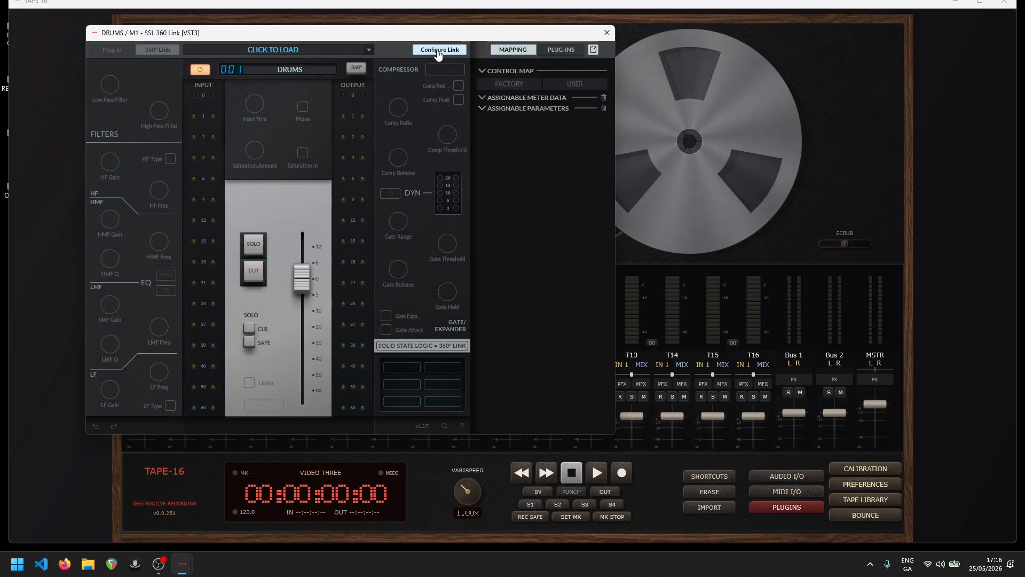
{"action": "left_click", "coordinate": [560, 51]}
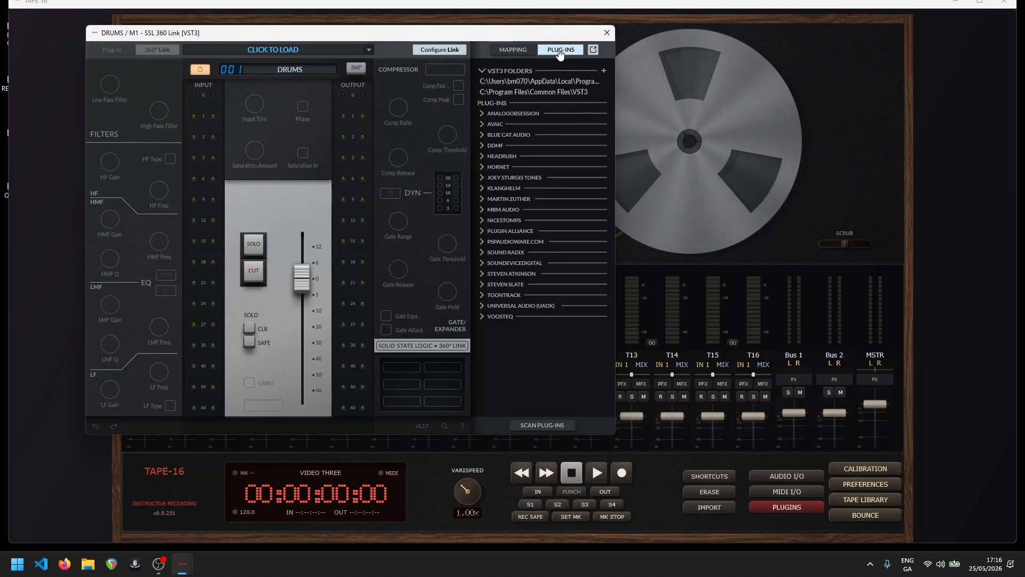
{"action": "left_click", "coordinate": [512, 50]}
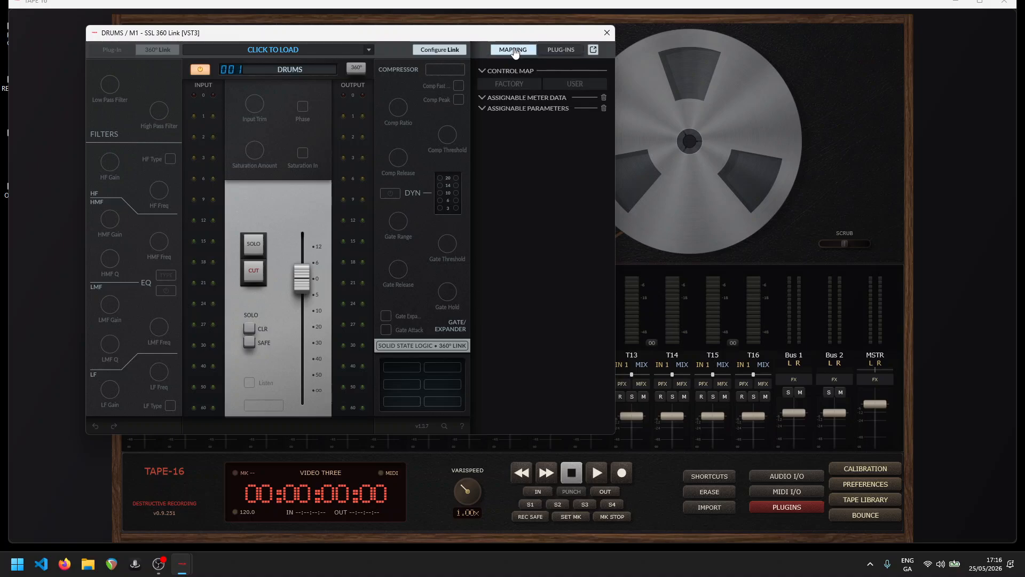
{"action": "left_click", "coordinate": [562, 51]}
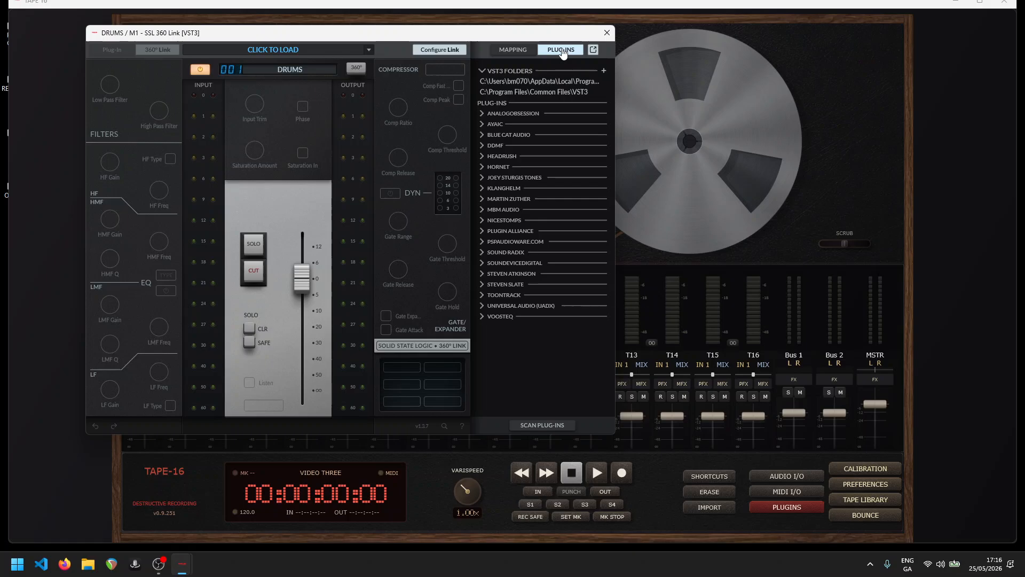
{"action": "left_click", "coordinate": [511, 51]}
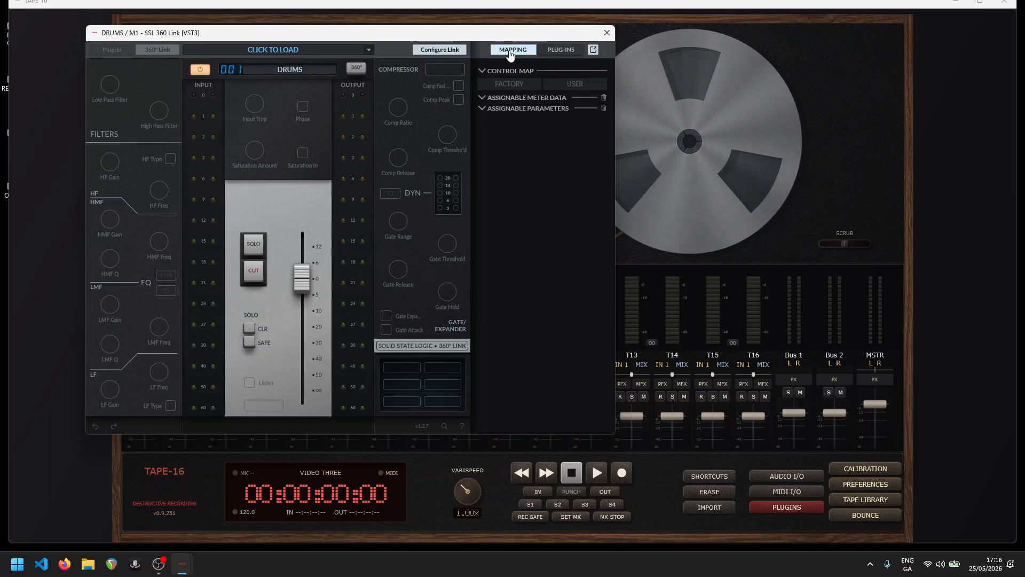
{"action": "left_click", "coordinate": [560, 52]}
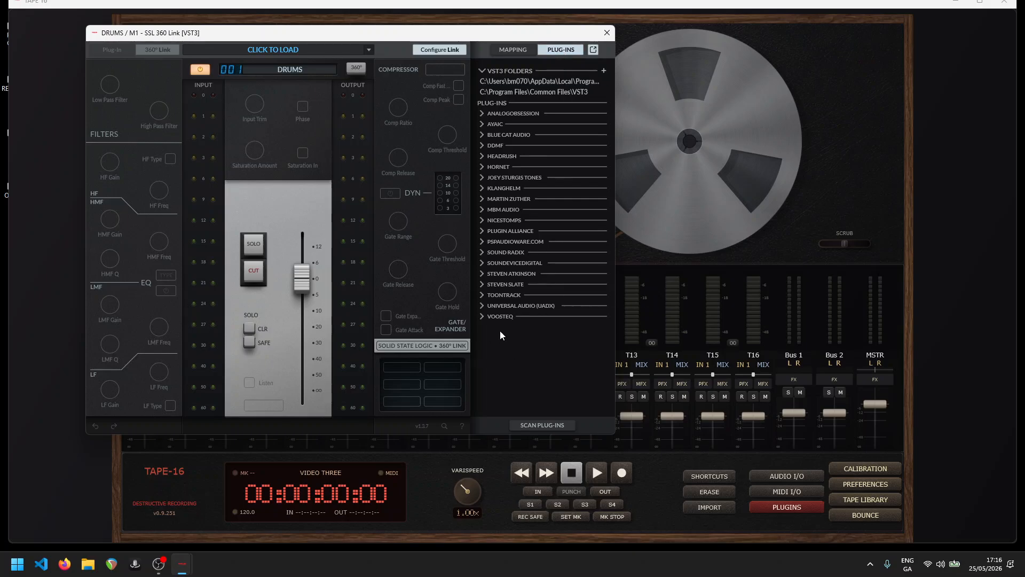
- Load VoosteQ's Model N Channel into 360 Link and move the hosted plug-in's window beside it
{"action": "left_click", "coordinate": [480, 316]}
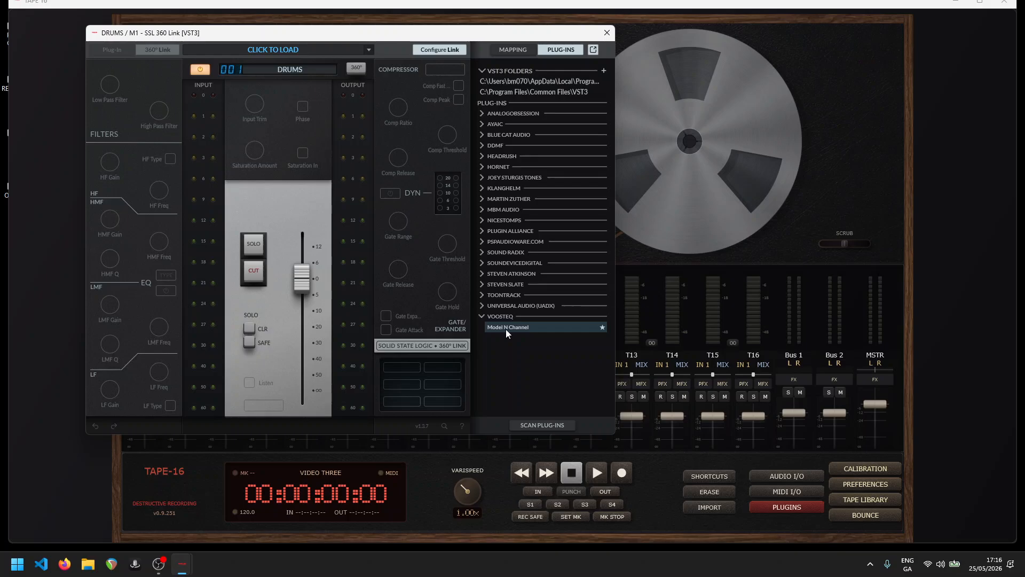
{"action": "left_click", "coordinate": [506, 329]}
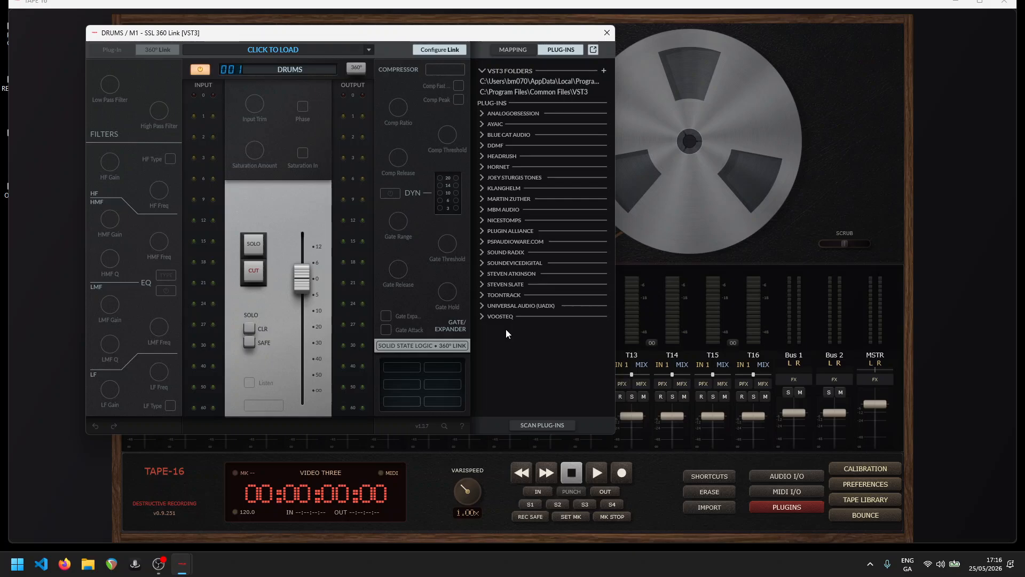
{"action": "left_click", "coordinate": [484, 316]}
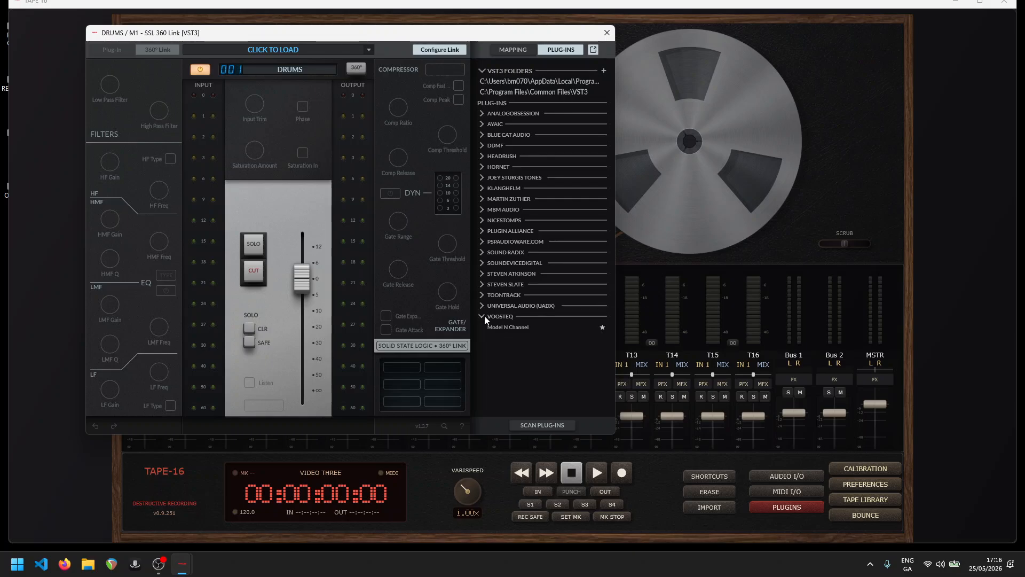
{"action": "double_click", "coordinate": [511, 326]}
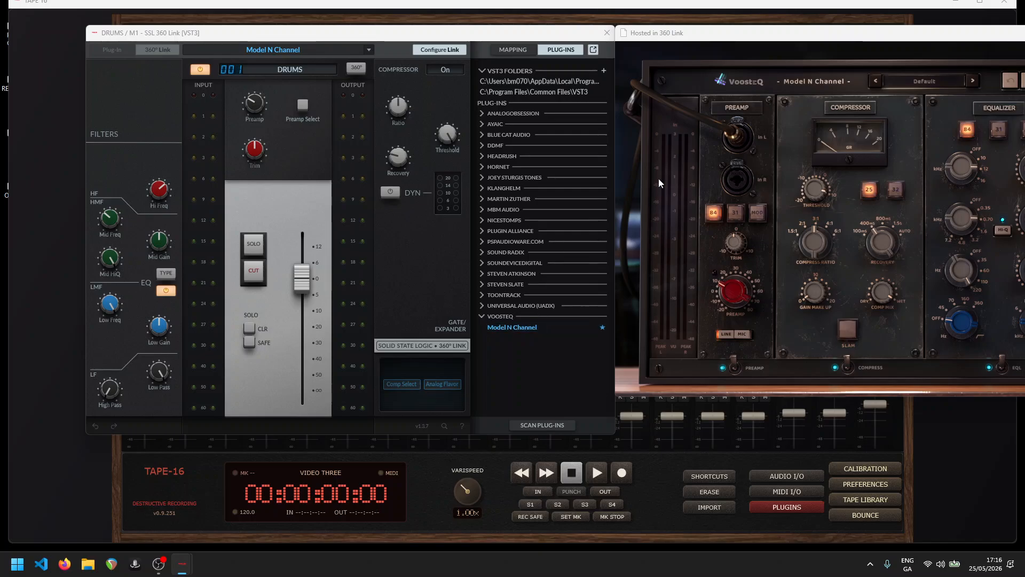
{"action": "left_click_drag", "start_coordinate": [684, 34], "coordinate": [554, 71]}
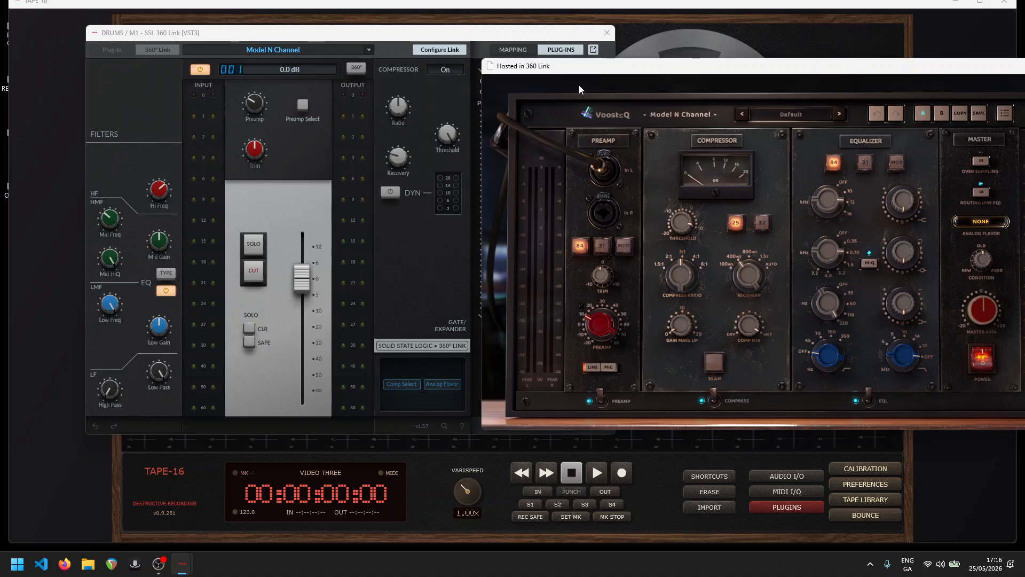
{"action": "left_click_drag", "start_coordinate": [583, 67], "coordinate": [729, 62]}
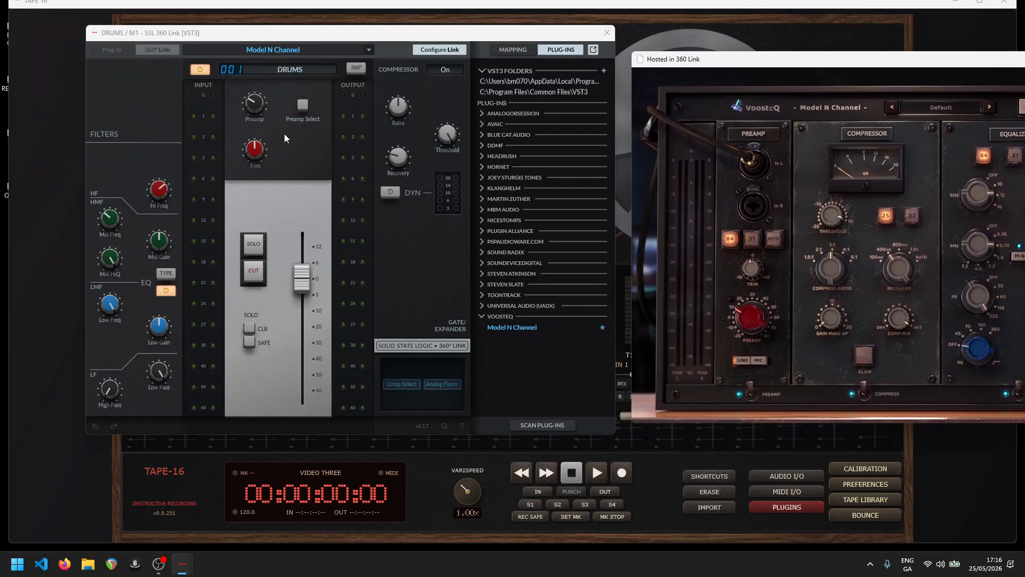
- Switch to the control mapping view and check the Hi Freq knob's link options
{"action": "mouse_move", "coordinate": [147, 199]}
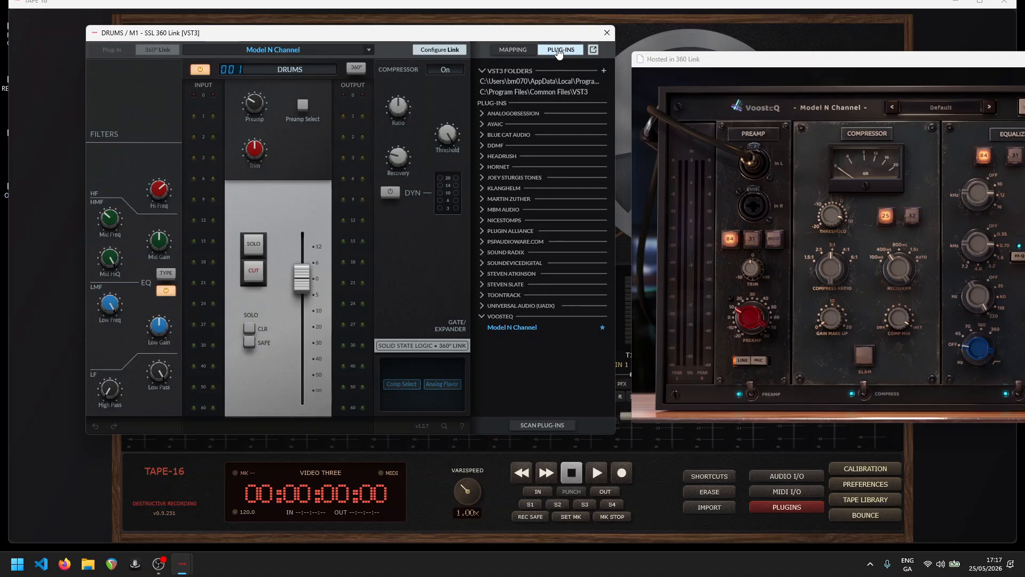
{"action": "left_click", "coordinate": [521, 52]}
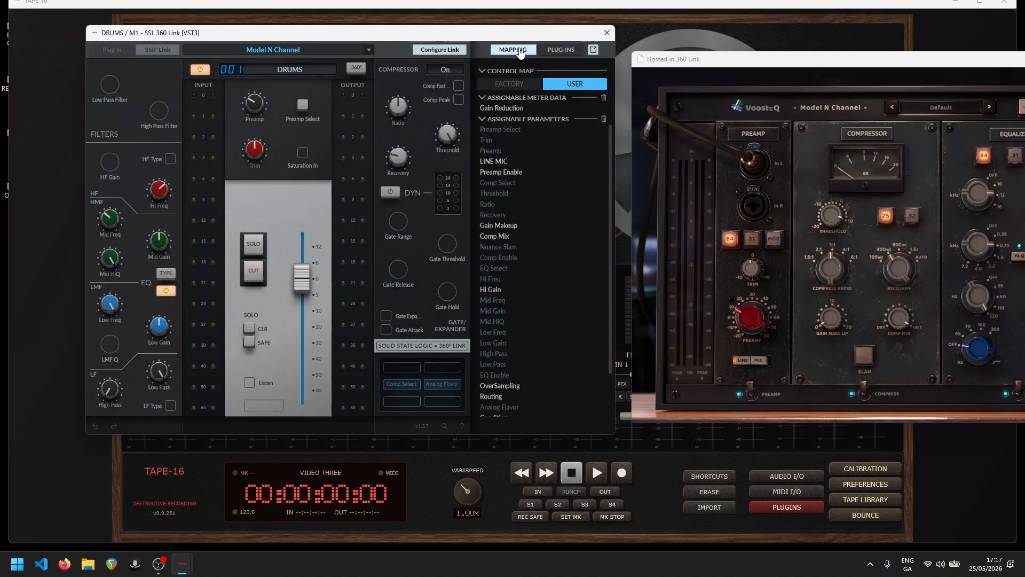
{"action": "right_click", "coordinate": [165, 194]}
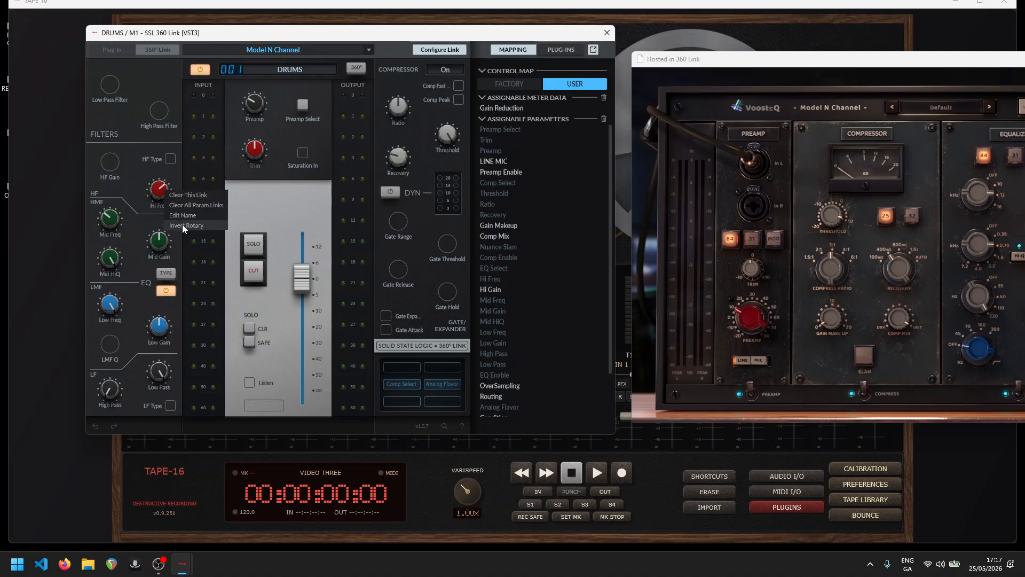
{"action": "left_click", "coordinate": [135, 176]}
- Rearrange the 360 Link and Model N Channel windows so the complete hosted plug-in is in view
{"action": "left_click_drag", "start_coordinate": [734, 71], "coordinate": [673, 69]}
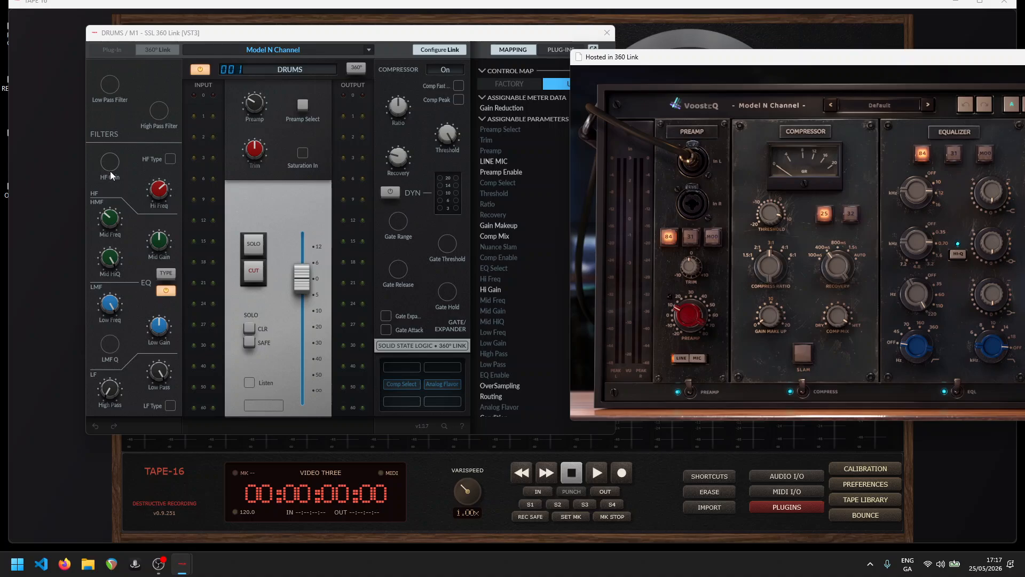
{"action": "left_click_drag", "start_coordinate": [174, 35], "coordinate": [105, 25]}
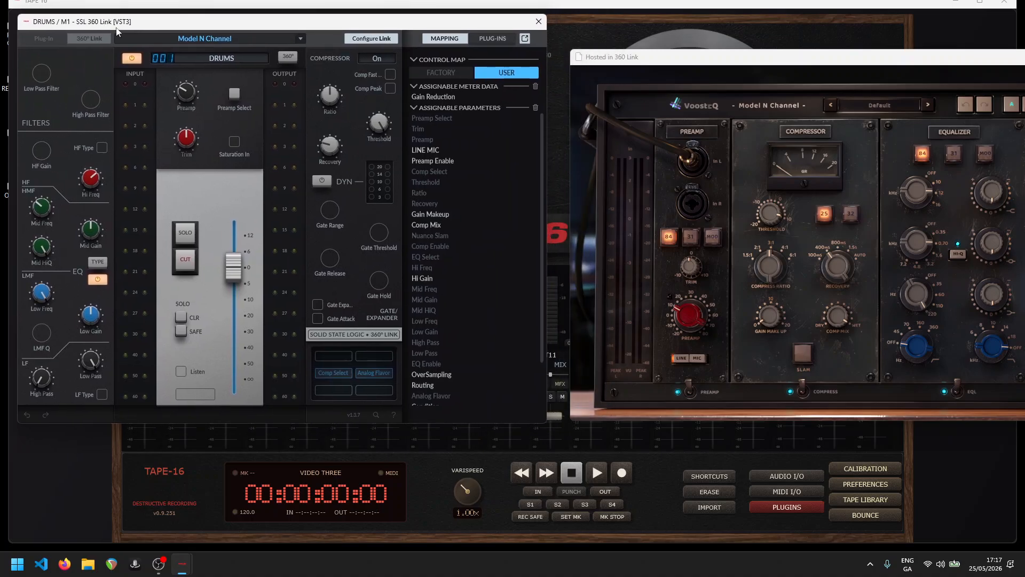
{"action": "left_click_drag", "start_coordinate": [620, 57], "coordinate": [386, 26]}
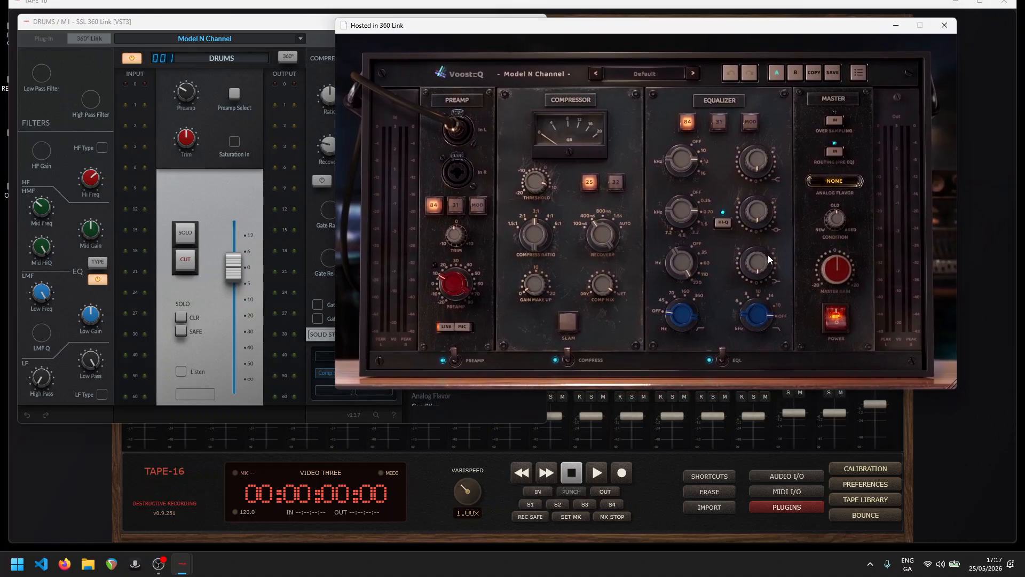
- Lower Model N Channel's high EQ gain to about -4.7 dB and locate its Hi Gain parameter among the assignable parameters
{"action": "left_click_drag", "start_coordinate": [760, 159], "coordinate": [760, 170]}
{"action": "left_click_drag", "start_coordinate": [515, 31], "coordinate": [646, 25]}
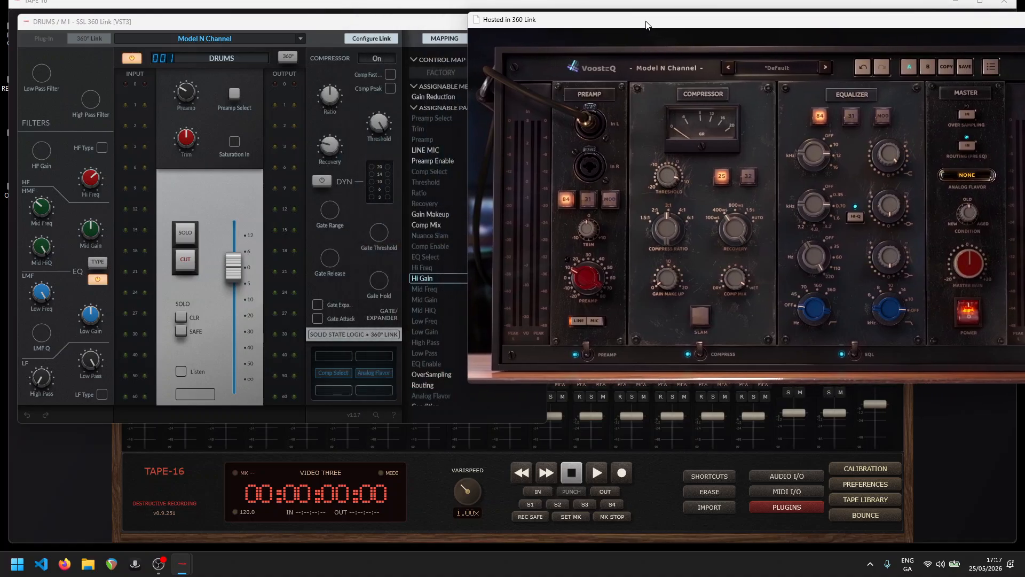
{"action": "left_click", "coordinate": [424, 279]}
{"action": "mouse_move", "coordinate": [531, 21]}
{"action": "left_mouse_down"}
{"action": "mouse_move", "coordinate": [612, 22]}
{"action": "mouse_move", "coordinate": [515, 32]}
{"action": "left_mouse_up"}
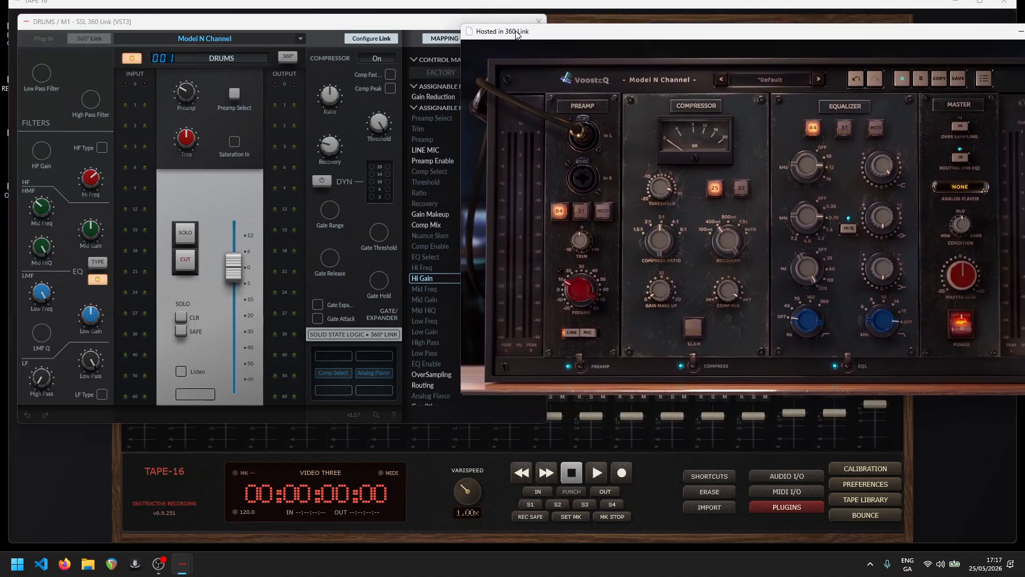
{"action": "left_click", "coordinate": [403, 25]}
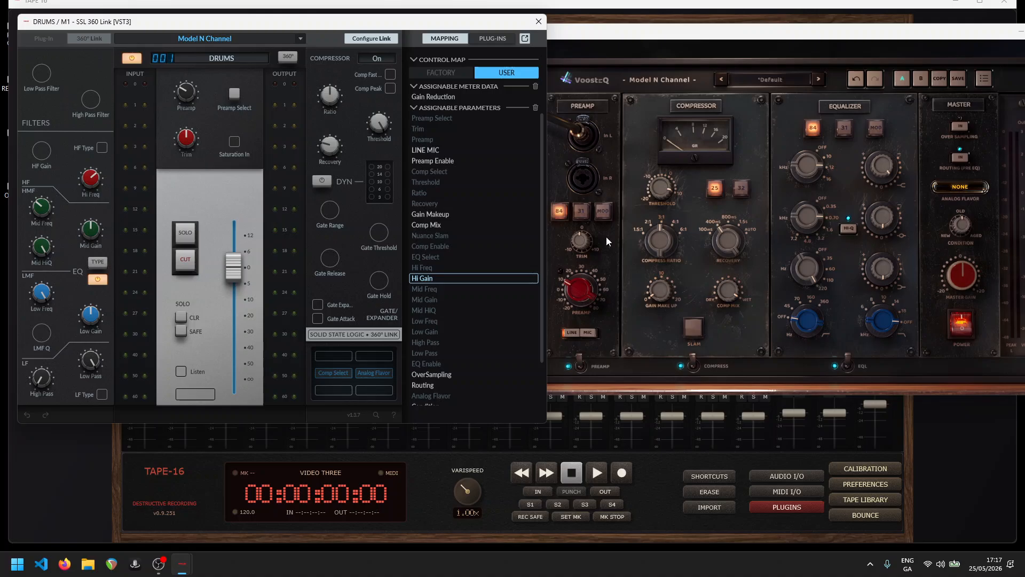
{"action": "left_click", "coordinate": [863, 165]}
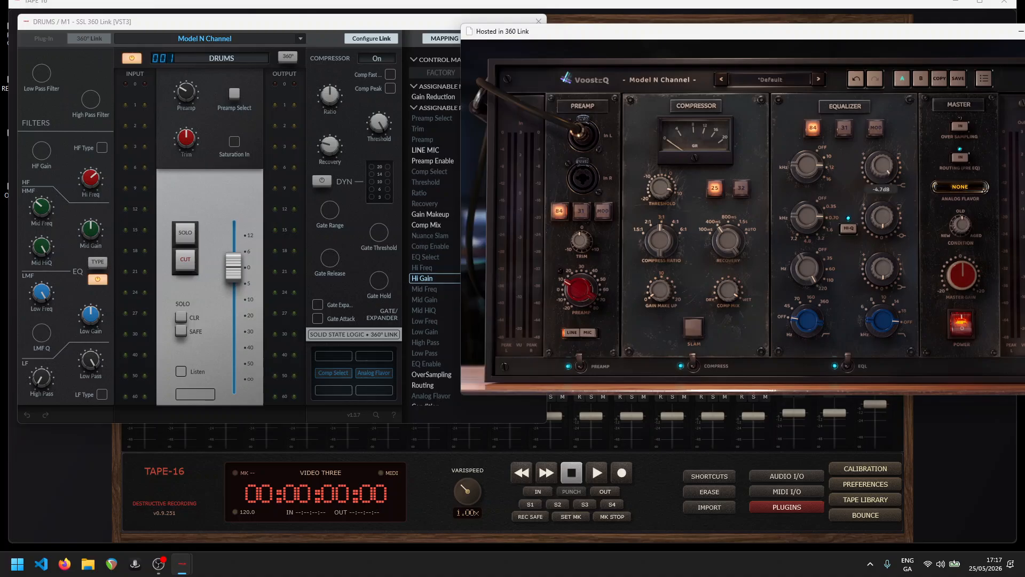
- Link the Hi Gain parameter to the HF Gain knob, and lower the hosted plug-in's high gain to -6.72 dB
{"action": "left_click", "coordinate": [419, 279]}
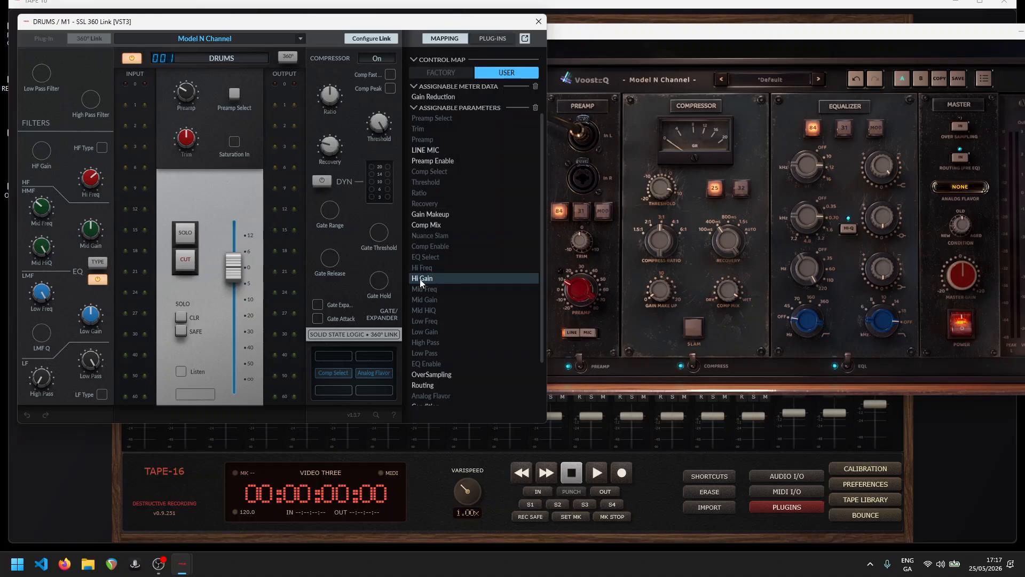
{"action": "left_click", "coordinate": [42, 151]}
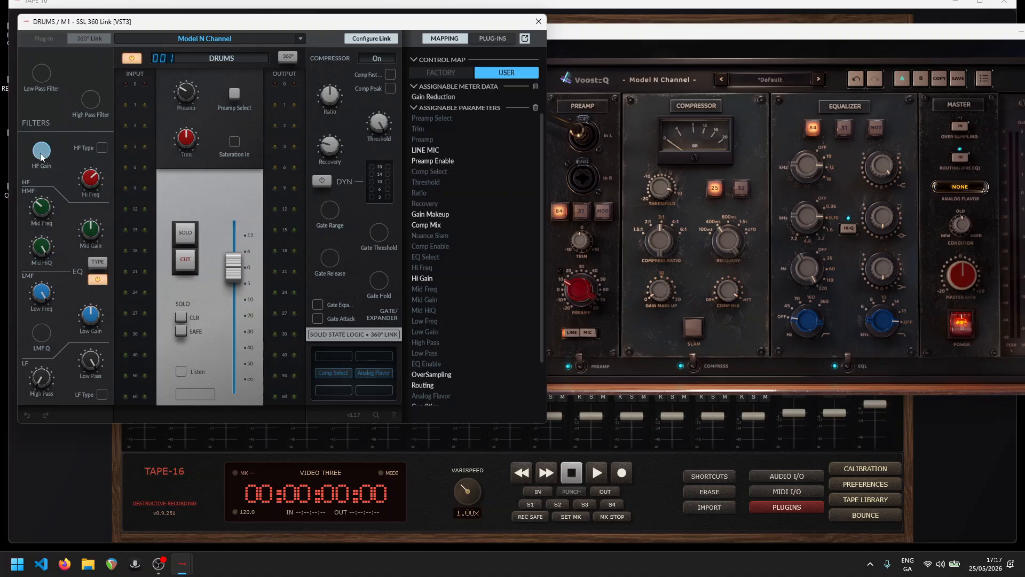
{"action": "left_click", "coordinate": [880, 169]}
{"action": "left_click_drag", "start_coordinate": [880, 169], "coordinate": [879, 175]}
{"action": "mouse_move", "coordinate": [45, 162]}
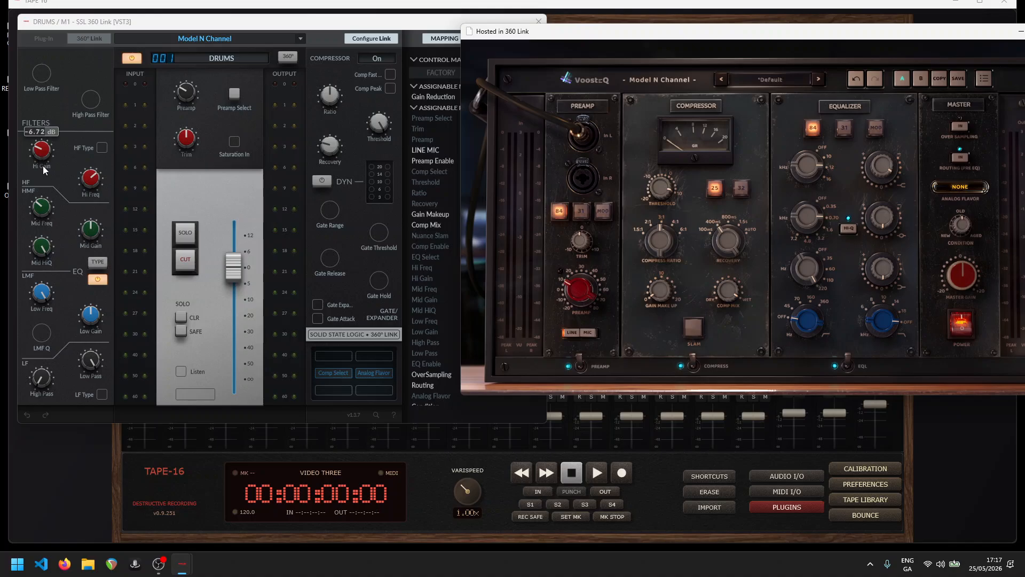
- Clear the Hi Freq knob's link and reassign the Hi Freq parameter to the same HF Freq control
{"action": "mouse_move", "coordinate": [90, 179]}
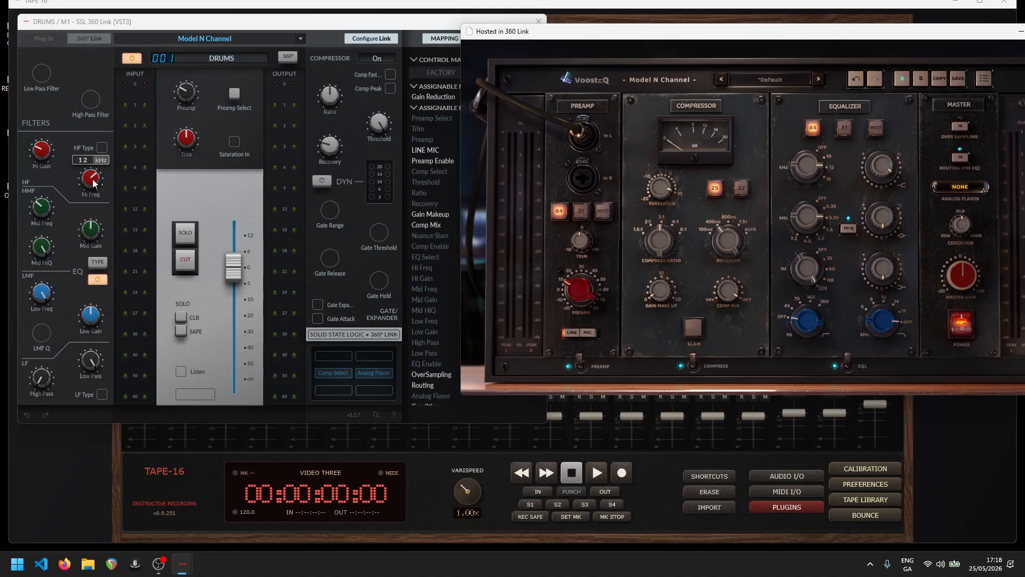
{"action": "right_click", "coordinate": [94, 181]}
{"action": "left_click", "coordinate": [112, 184]}
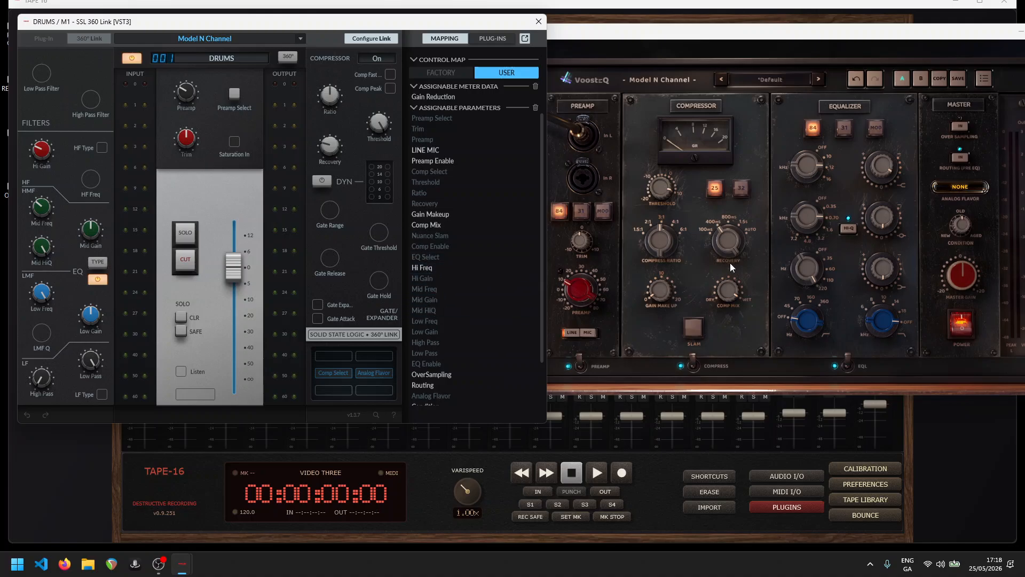
{"action": "left_click", "coordinate": [804, 180]}
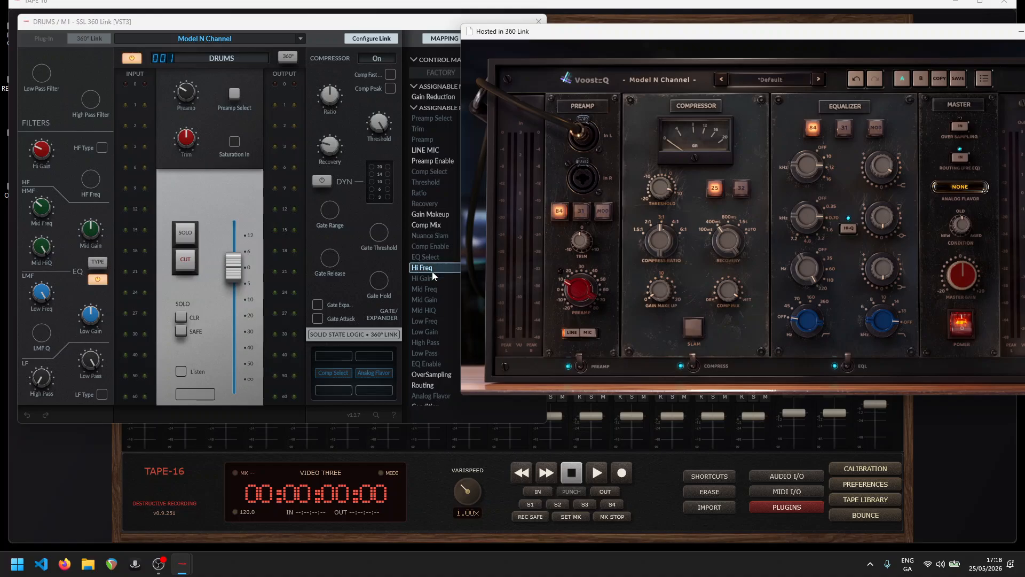
{"action": "left_click_drag", "start_coordinate": [431, 272], "coordinate": [93, 182]}
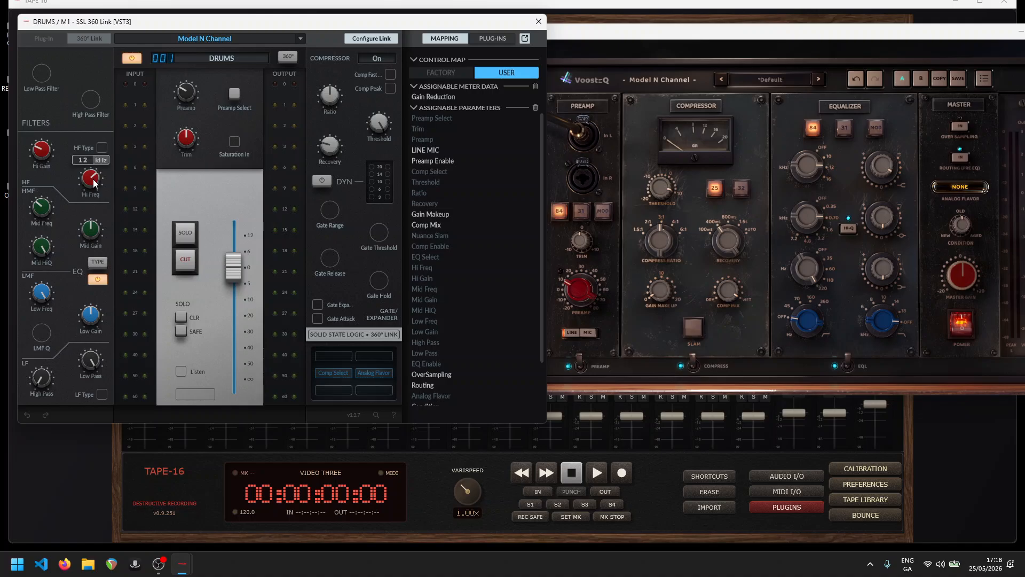
{"action": "mouse_move", "coordinate": [607, 38]}
{"action": "left_mouse_down"}
{"action": "mouse_move", "coordinate": [531, 59]}
{"action": "mouse_move", "coordinate": [484, 22]}
{"action": "mouse_move", "coordinate": [595, 33]}
{"action": "left_mouse_up"}
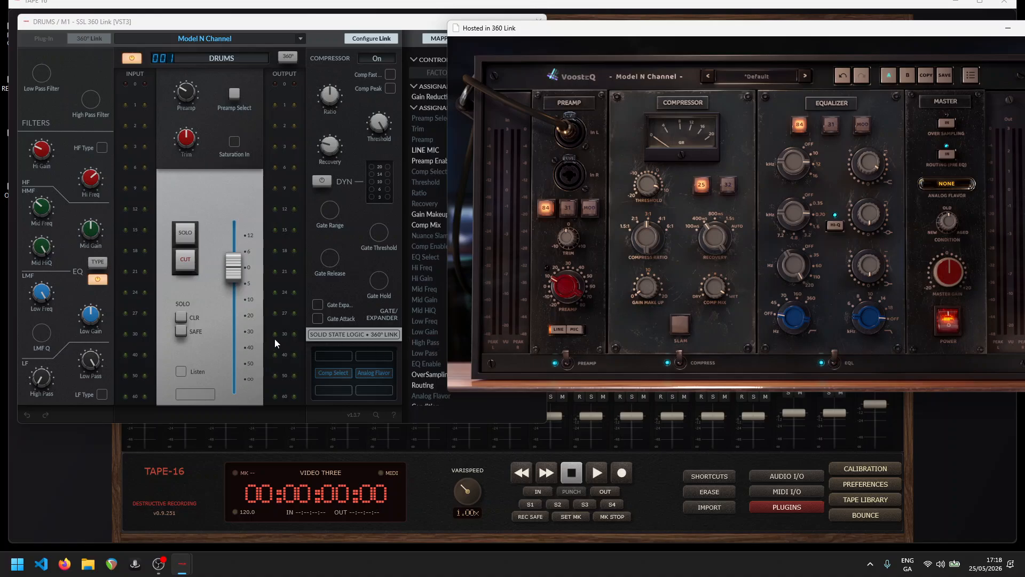
- Sweep the High Pass knob up and back down to off to test its link
{"action": "mouse_move", "coordinate": [41, 386]}
{"action": "left_click_drag", "start_coordinate": [42, 386], "coordinate": [39, 324]}
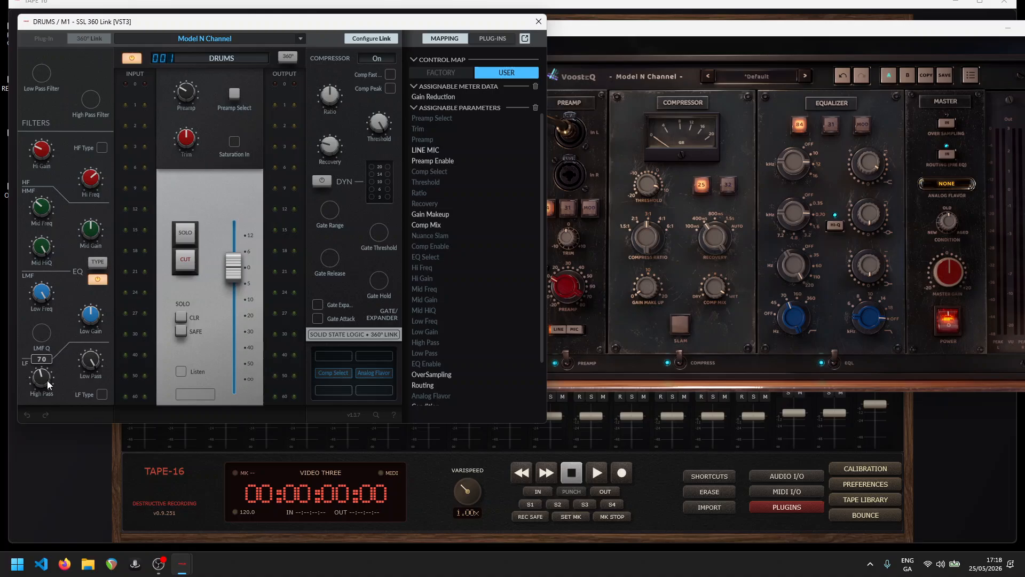
{"action": "left_click_drag", "start_coordinate": [50, 384], "coordinate": [44, 467]}
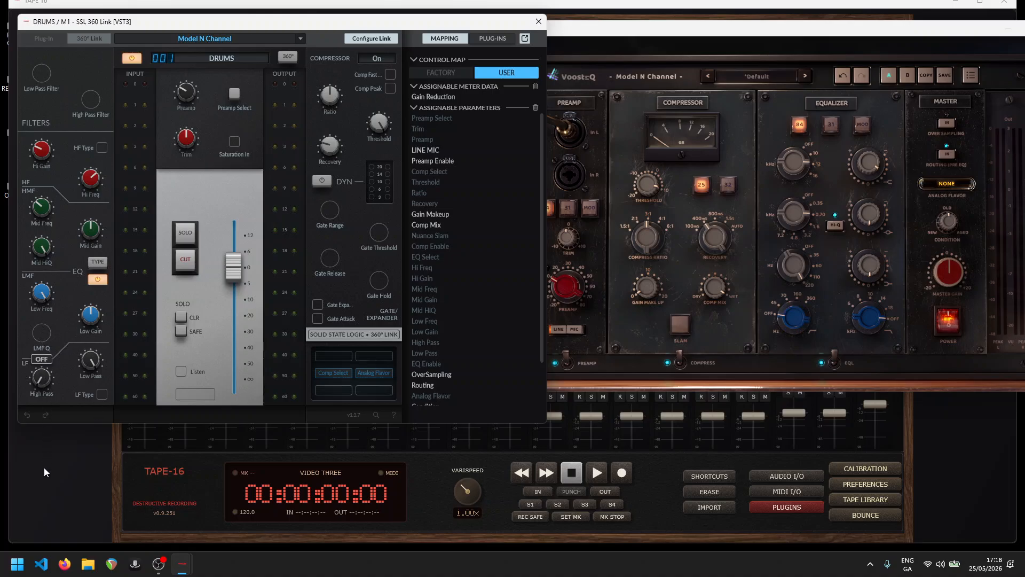
- Clear the High Pass knob's link, reassign the High Pass parameter to the LF Gain control, and test the knob
{"action": "right_click", "coordinate": [45, 380]}
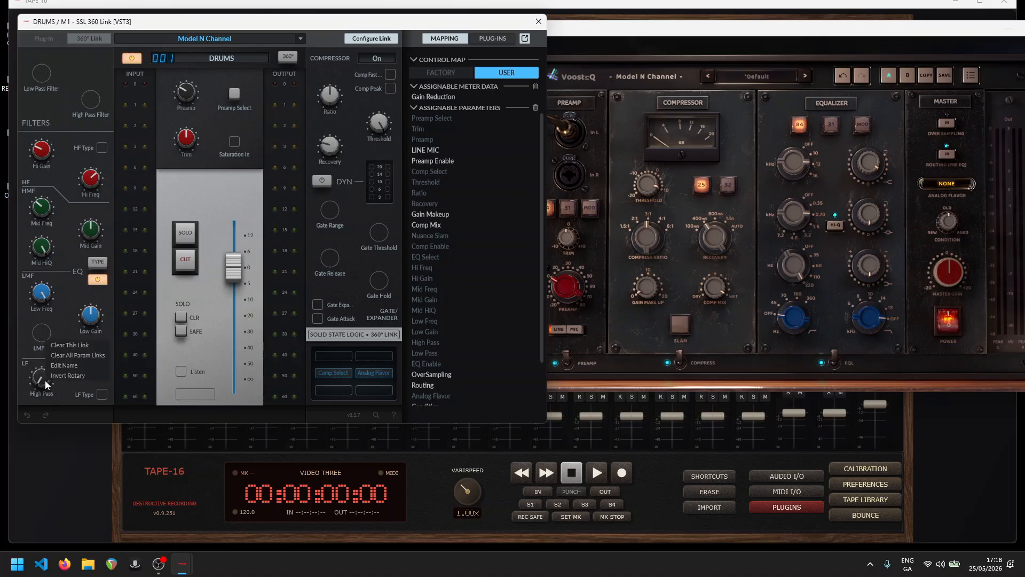
{"action": "left_click", "coordinate": [62, 346]}
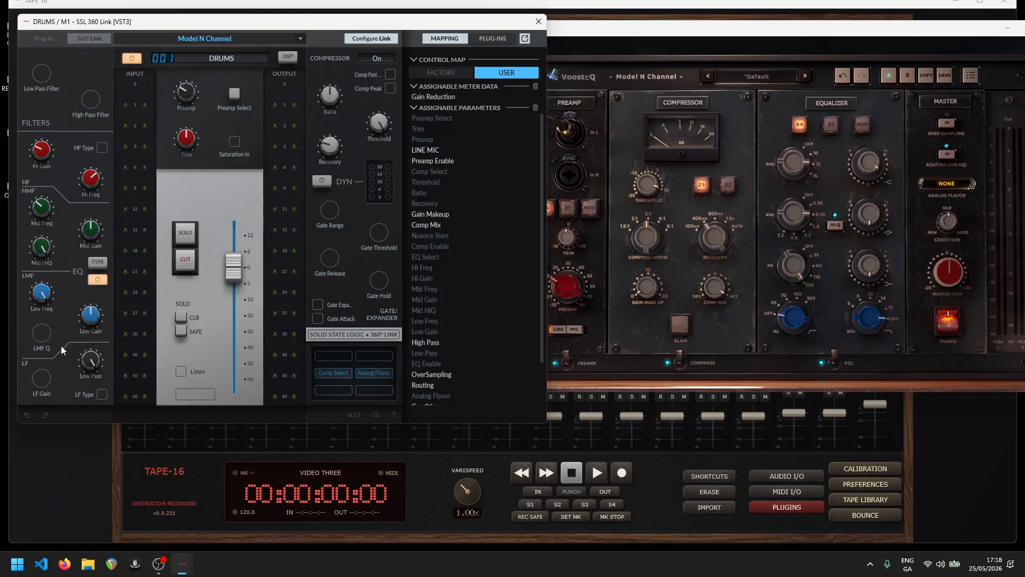
{"action": "left_click", "coordinate": [797, 321]}
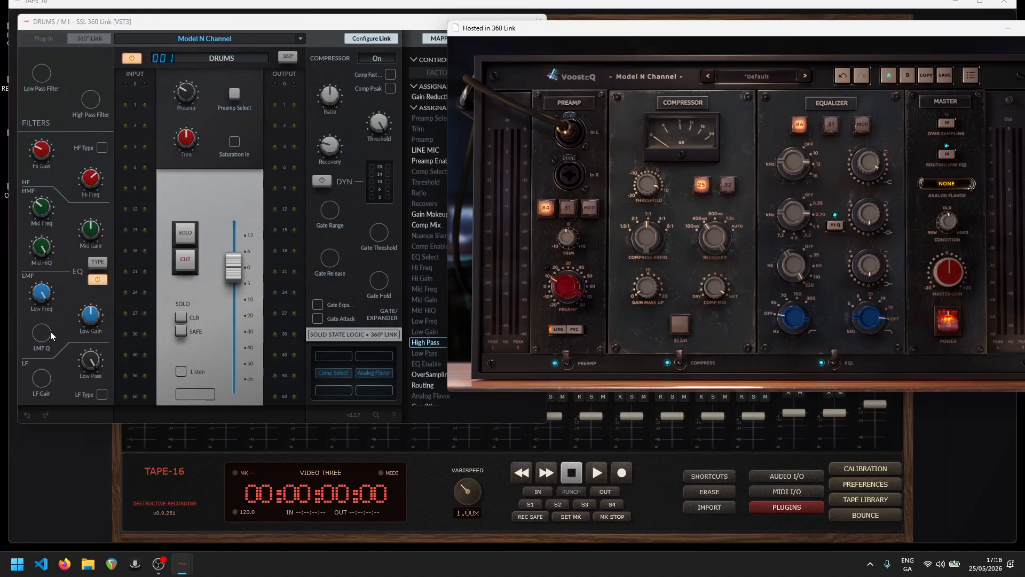
{"action": "left_click", "coordinate": [44, 378]}
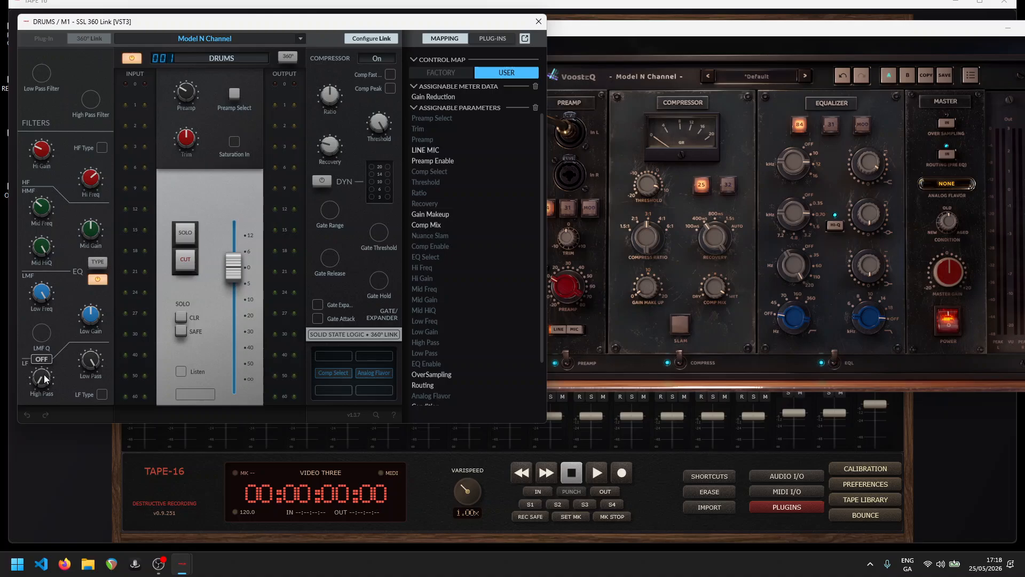
{"action": "left_click_drag", "start_coordinate": [44, 378], "coordinate": [66, 410]}
- Reposition the hosted plug-in window to reveal its master section and set the analog flavor to Fake
{"action": "left_click_drag", "start_coordinate": [703, 31], "coordinate": [793, 31]}
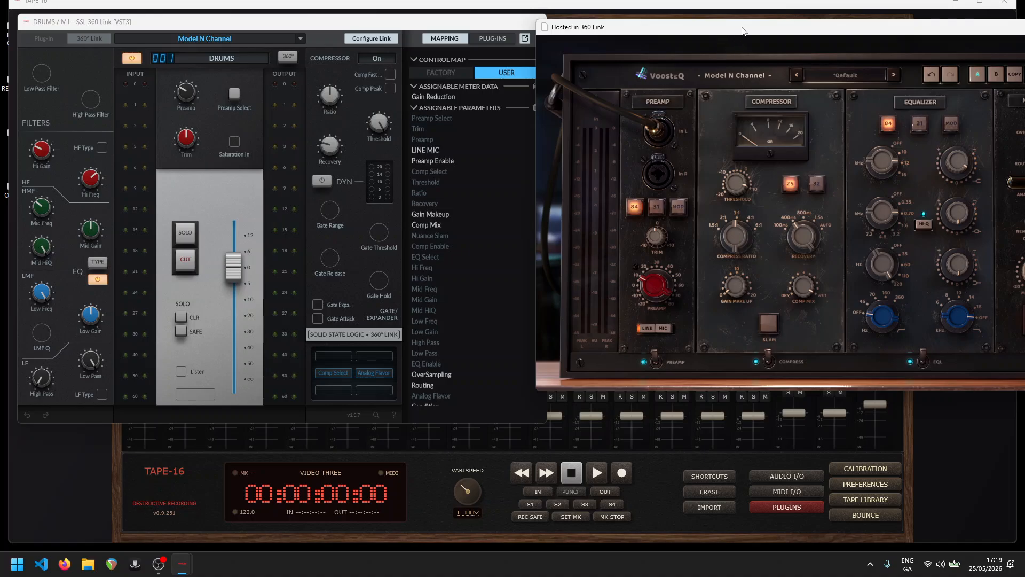
{"action": "left_click_drag", "start_coordinate": [740, 33], "coordinate": [647, 39]}
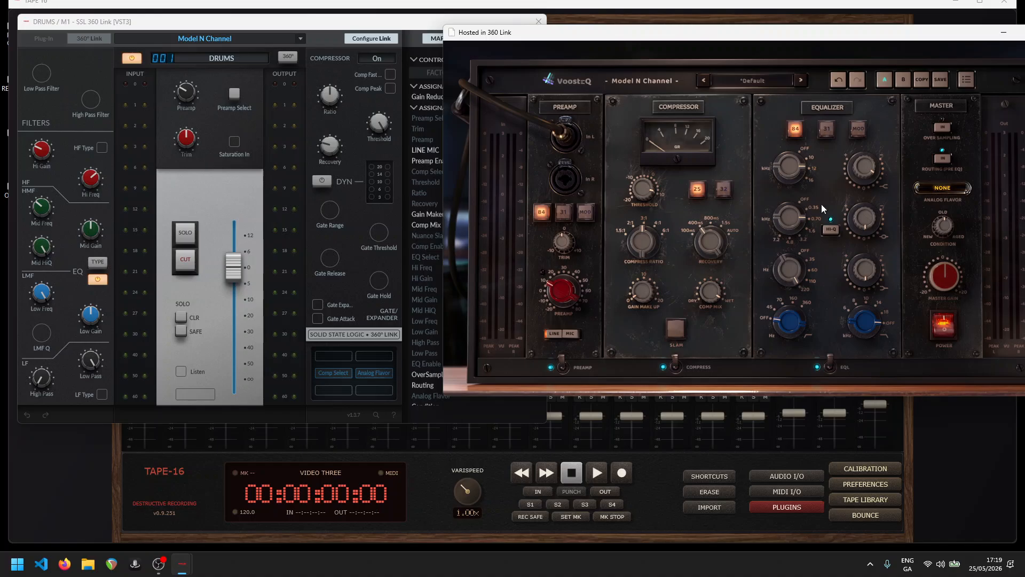
{"action": "left_click", "coordinate": [945, 188]}
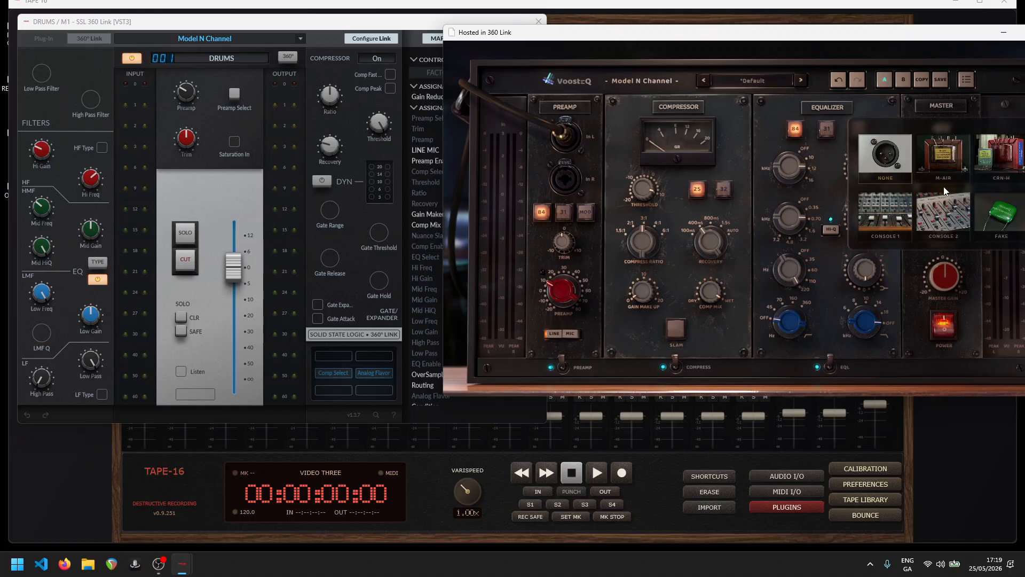
{"action": "left_click", "coordinate": [850, 148]}
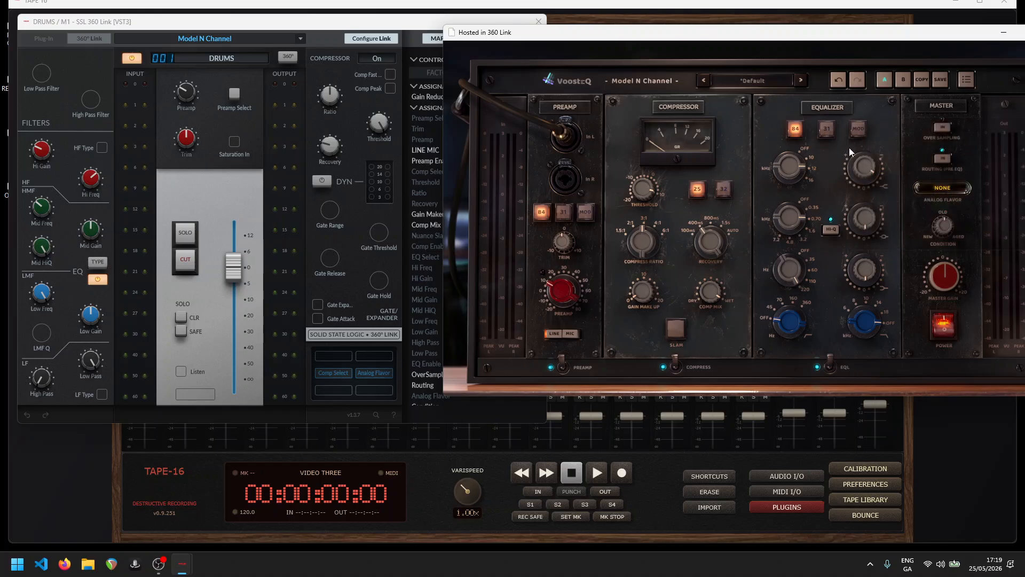
{"action": "left_click", "coordinate": [933, 187]}
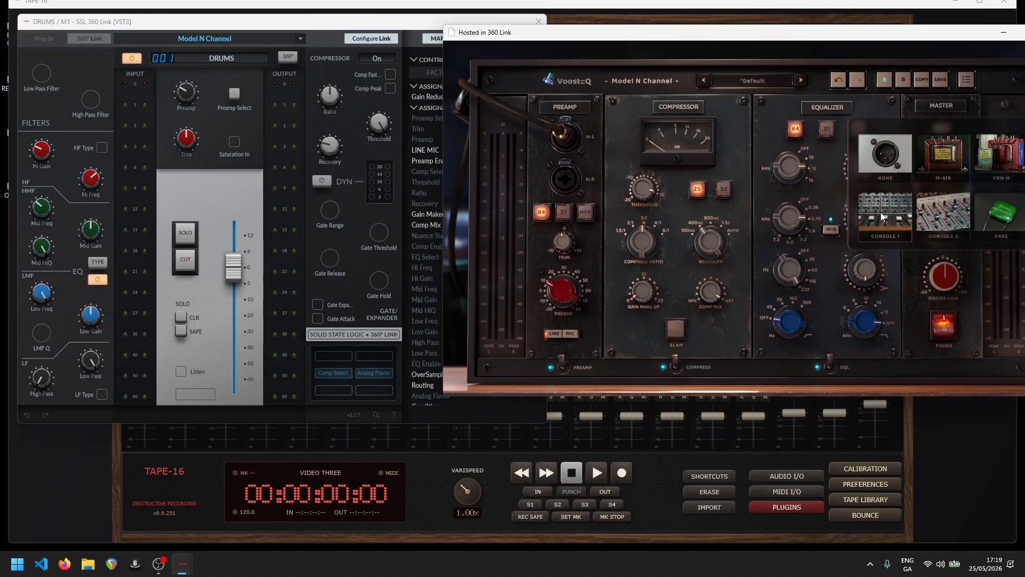
{"action": "left_click", "coordinate": [988, 213]}
- Use the channel strip's soft keys to toggle Comp Select to 32 and back to 25, and cycle Analog Flavor to Console 1
{"action": "left_click", "coordinate": [333, 373]}
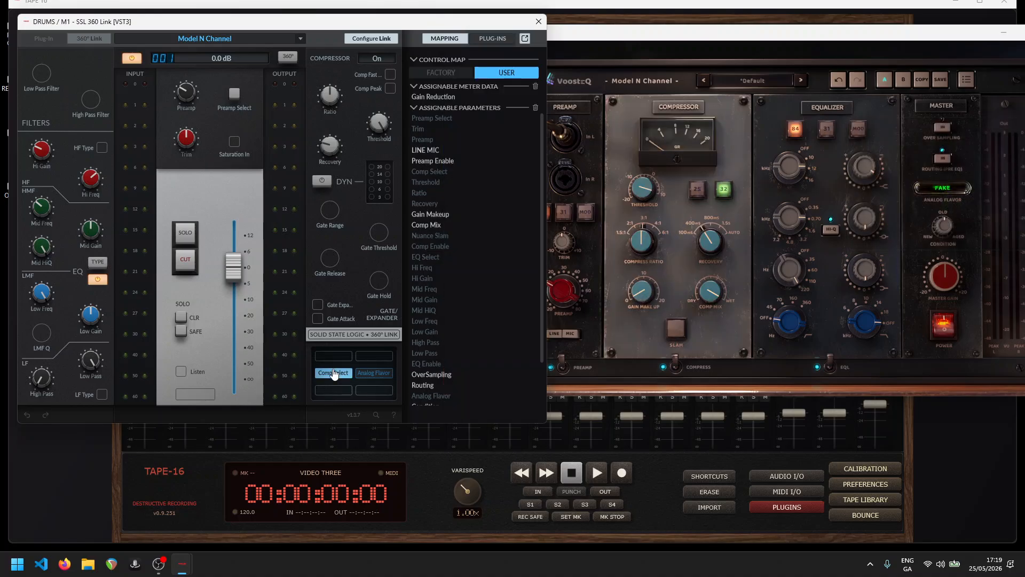
{"action": "left_click", "coordinate": [337, 372]}
{"action": "left_click", "coordinate": [361, 374]}
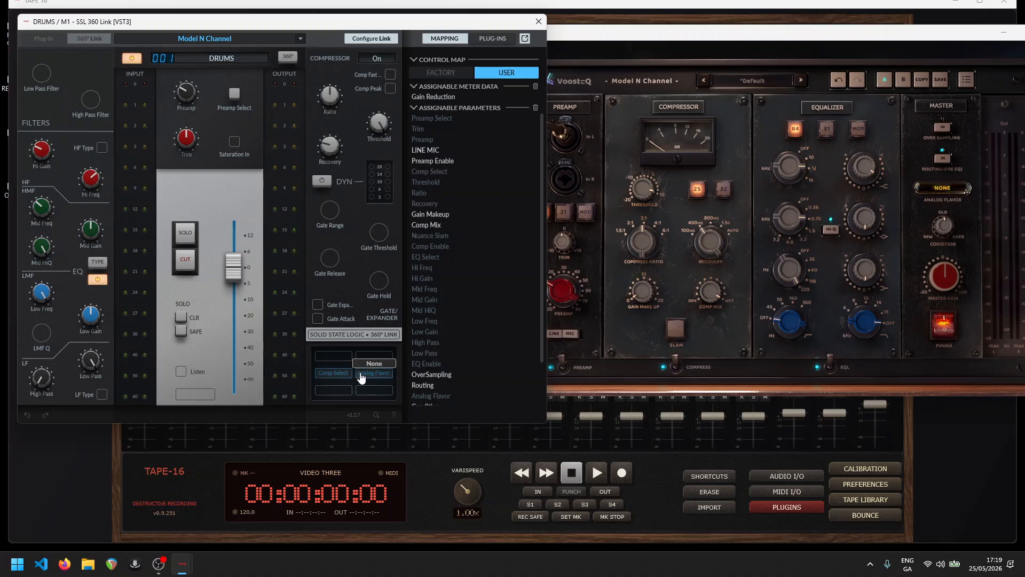
{"action": "left_click", "coordinate": [361, 374]}
{"action": "left_click", "coordinate": [361, 373]}
{"action": "left_click", "coordinate": [361, 374]}
- Close the SSL 360 Link window and the hosted Model N Channel window
{"action": "left_click", "coordinate": [538, 21]}
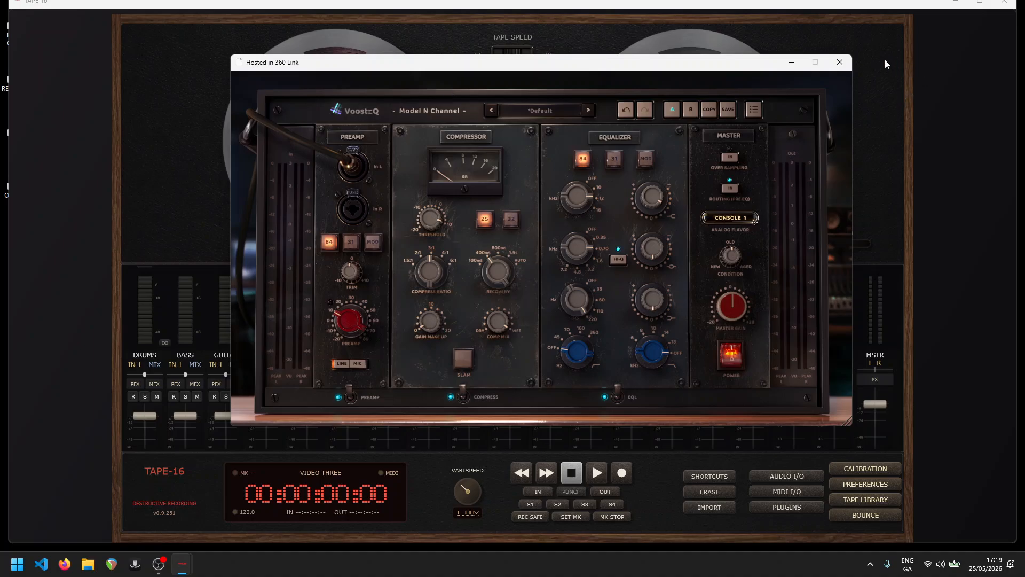
{"action": "left_click", "coordinate": [840, 63]}
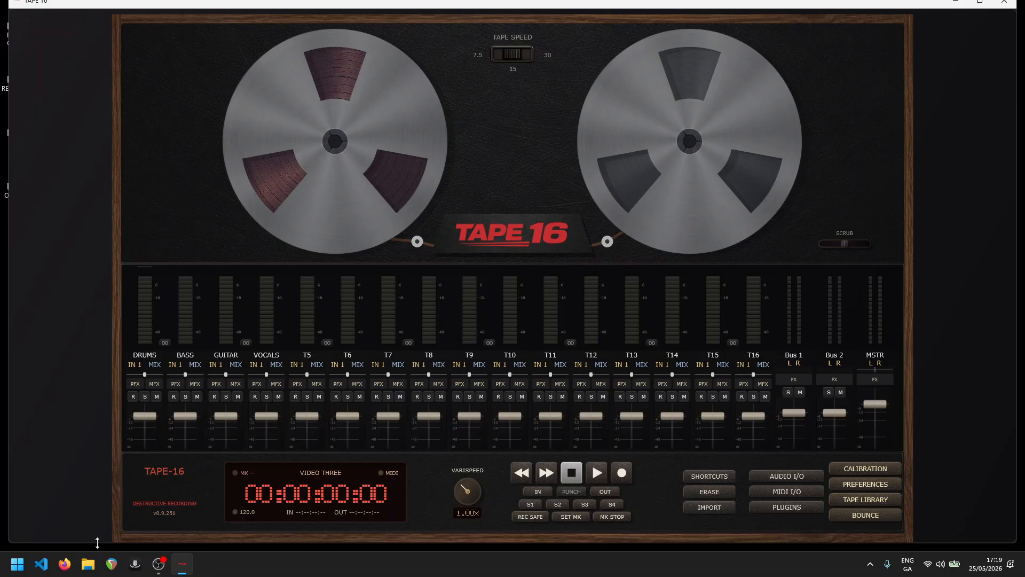
{"action": "left_click", "coordinate": [159, 564]}
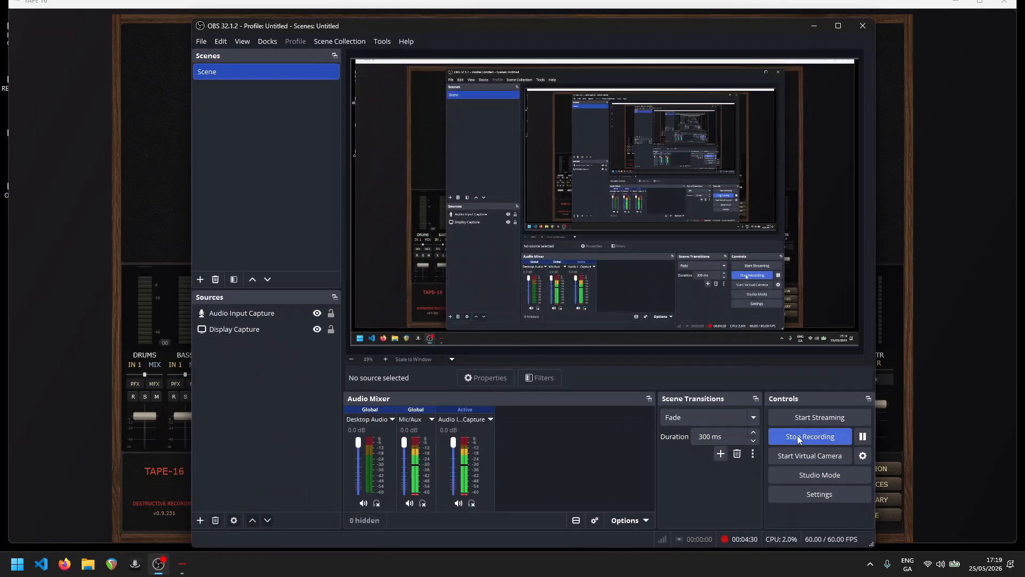